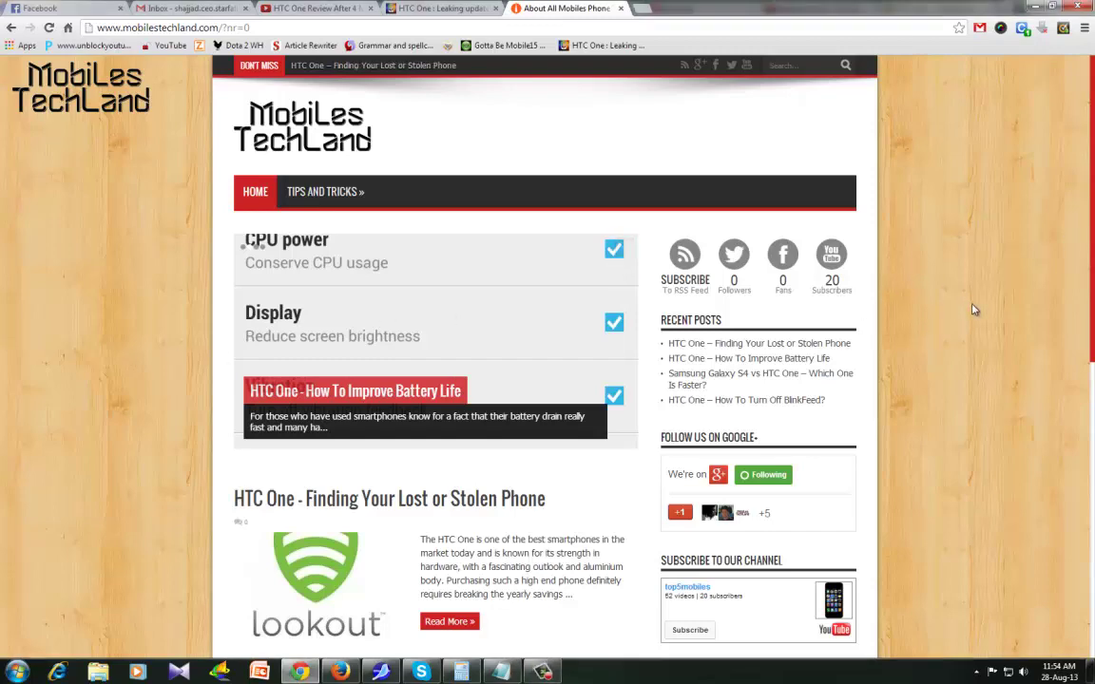
Scroll the blog listing and open the 'HTC One - Finding Your Lost or Stolen Phone' post
{"action": "scroll", "coordinate": [972, 308], "scroll_direction": "down", "scroll_amount": 1}
{"action": "scroll", "coordinate": [304, 388], "scroll_direction": "down", "scroll_amount": 1}
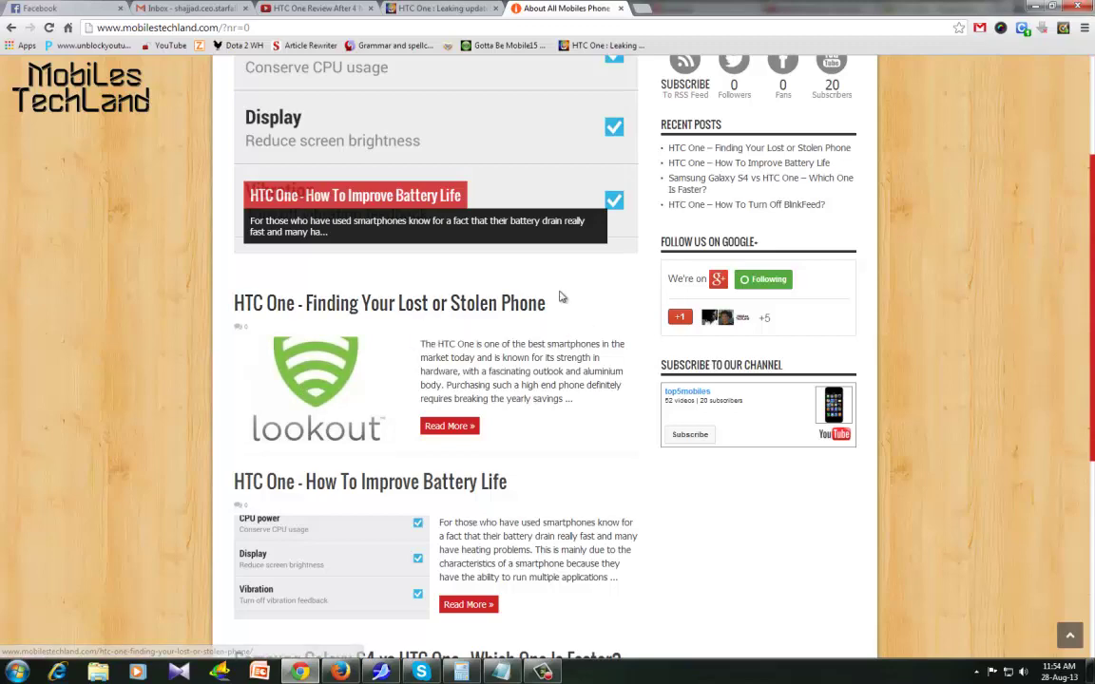
{"action": "scroll", "coordinate": [559, 292], "scroll_direction": "down", "scroll_amount": 1}
{"action": "left_click", "coordinate": [458, 242]}
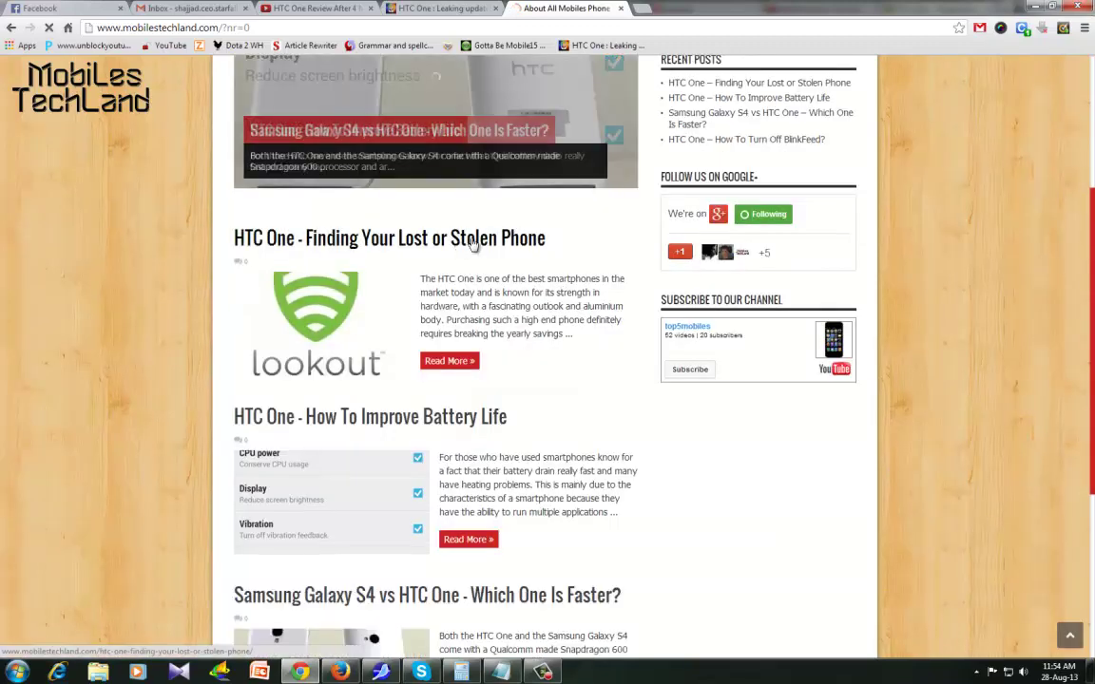
Read through the HTC One lost-or-stolen phone article from top to bottom
{"action": "scroll", "coordinate": [561, 232], "scroll_direction": "down", "scroll_amount": 5}
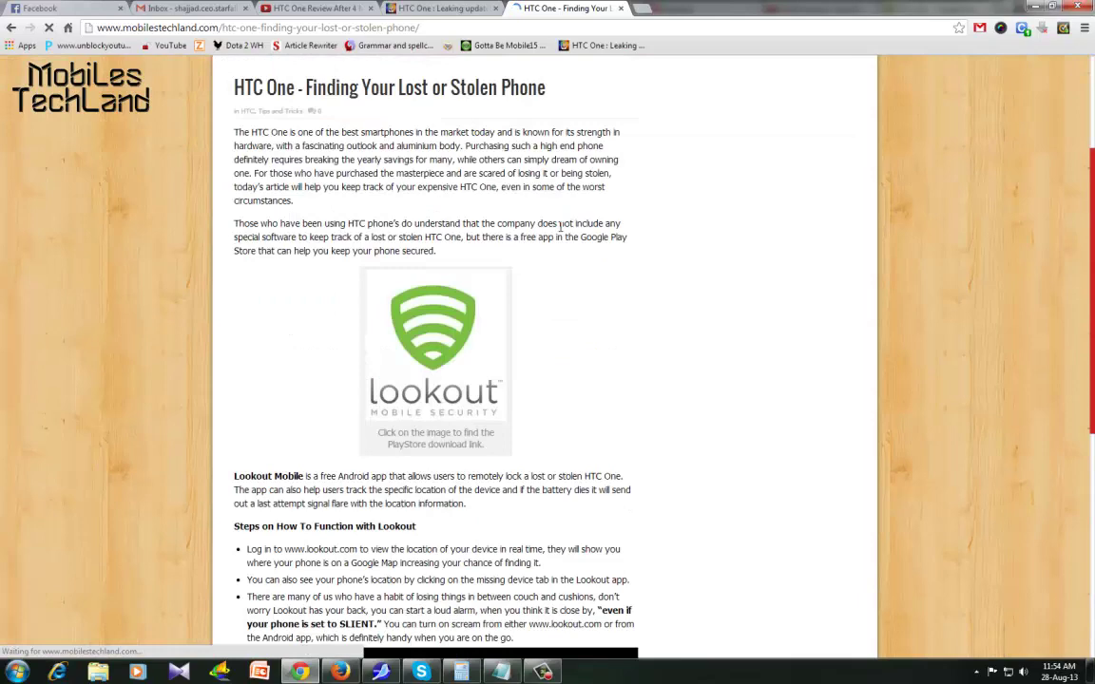
{"action": "scroll", "coordinate": [558, 210], "scroll_direction": "up", "scroll_amount": 2}
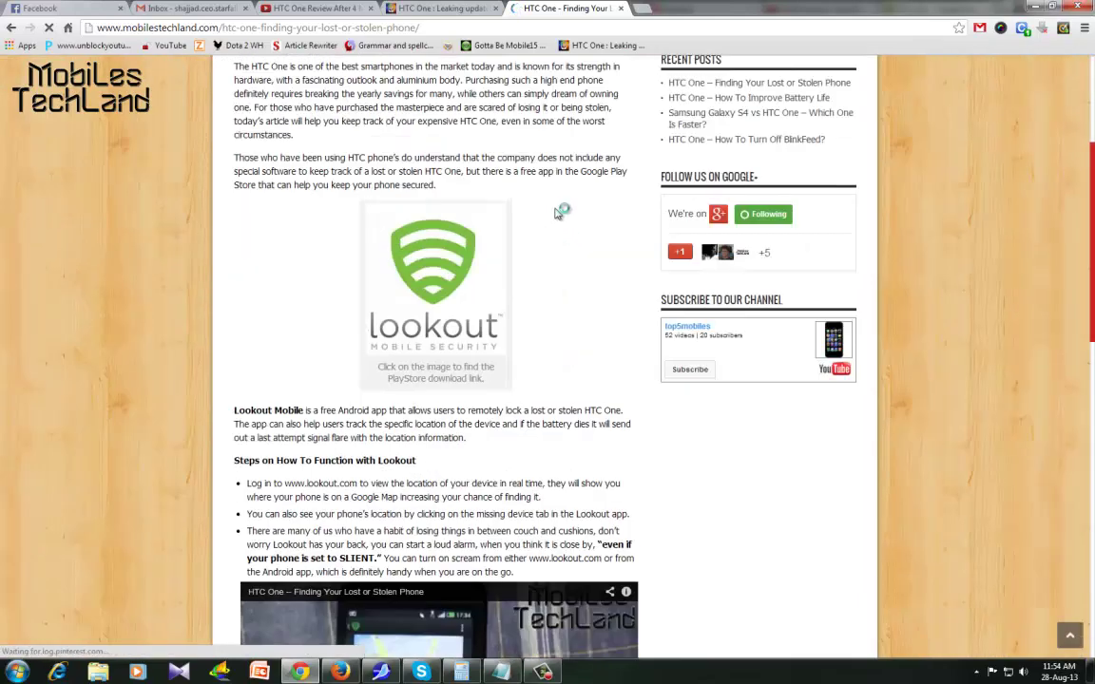
{"action": "scroll", "coordinate": [559, 213], "scroll_direction": "down", "scroll_amount": 3}
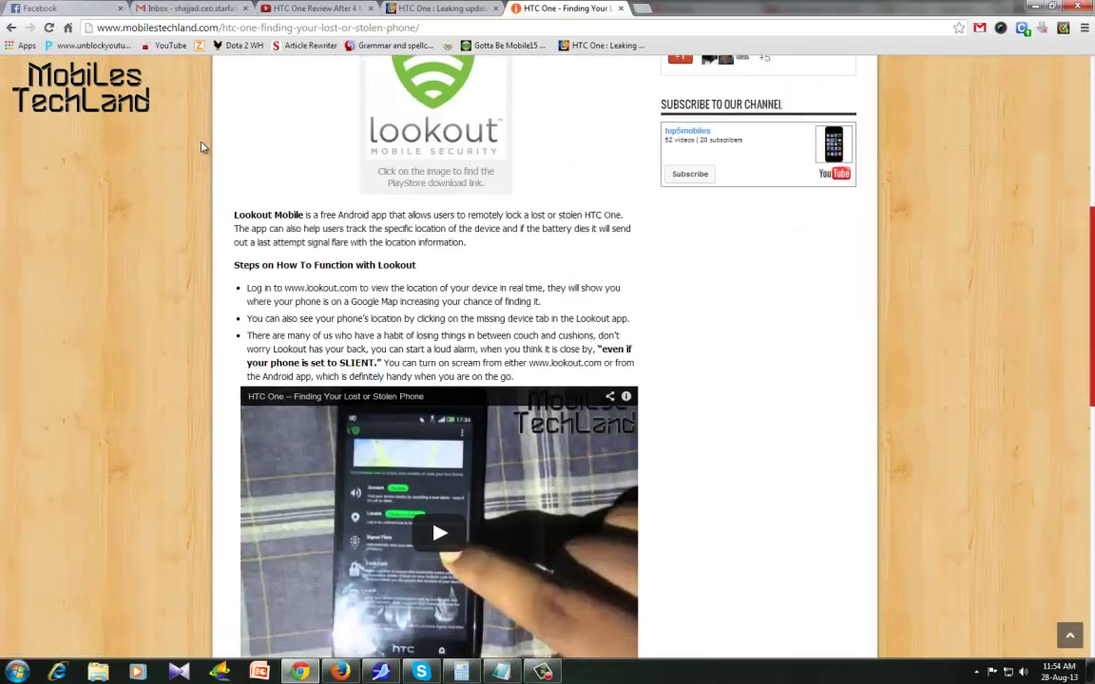
{"action": "scroll", "coordinate": [176, 148], "scroll_direction": "down", "scroll_amount": 1}
{"action": "scroll", "coordinate": [164, 176], "scroll_direction": "down", "scroll_amount": 2}
{"action": "scroll", "coordinate": [642, 281], "scroll_direction": "down", "scroll_amount": 3}
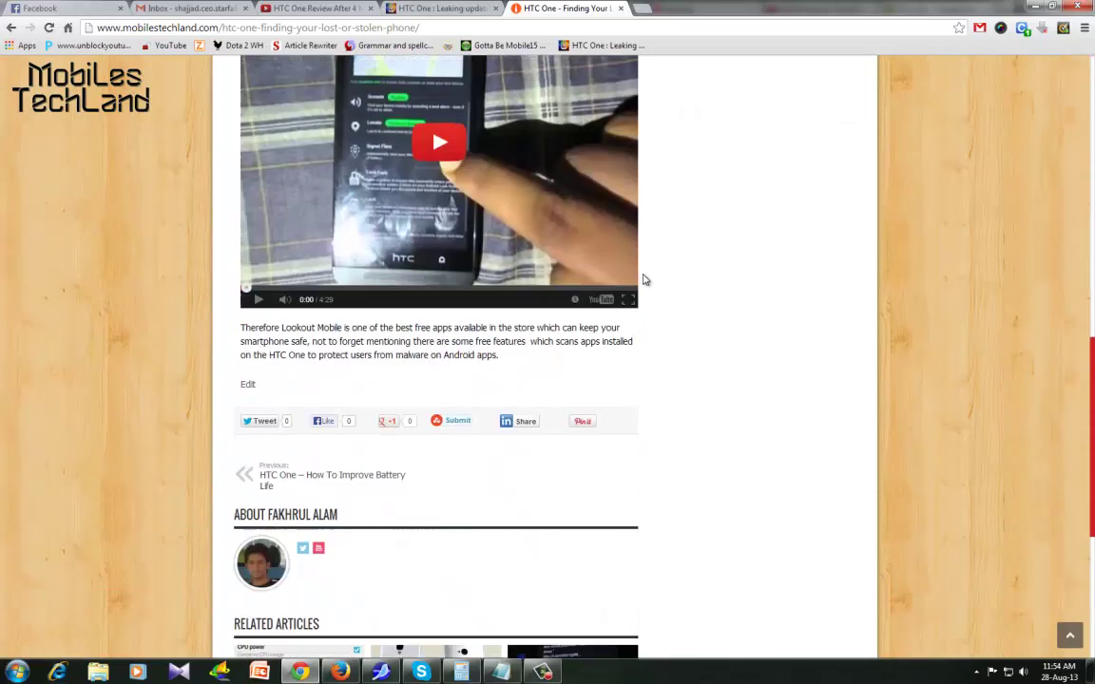
{"action": "scroll", "coordinate": [661, 296], "scroll_direction": "up", "scroll_amount": 3}
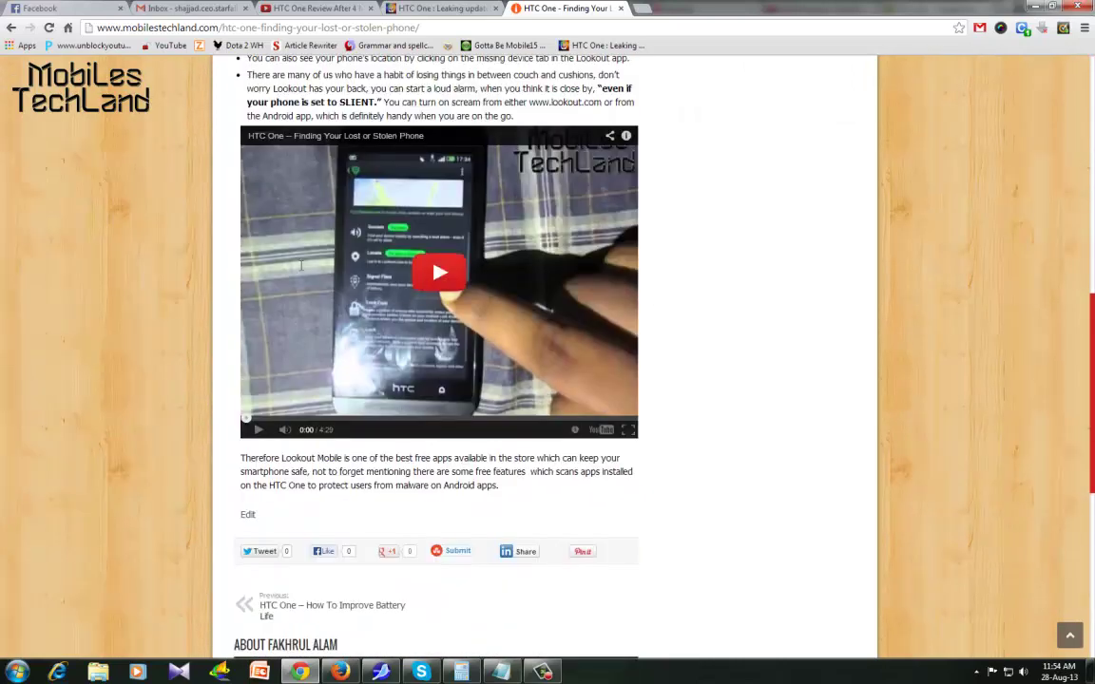
{"action": "scroll", "coordinate": [300, 273], "scroll_direction": "up", "scroll_amount": 6}
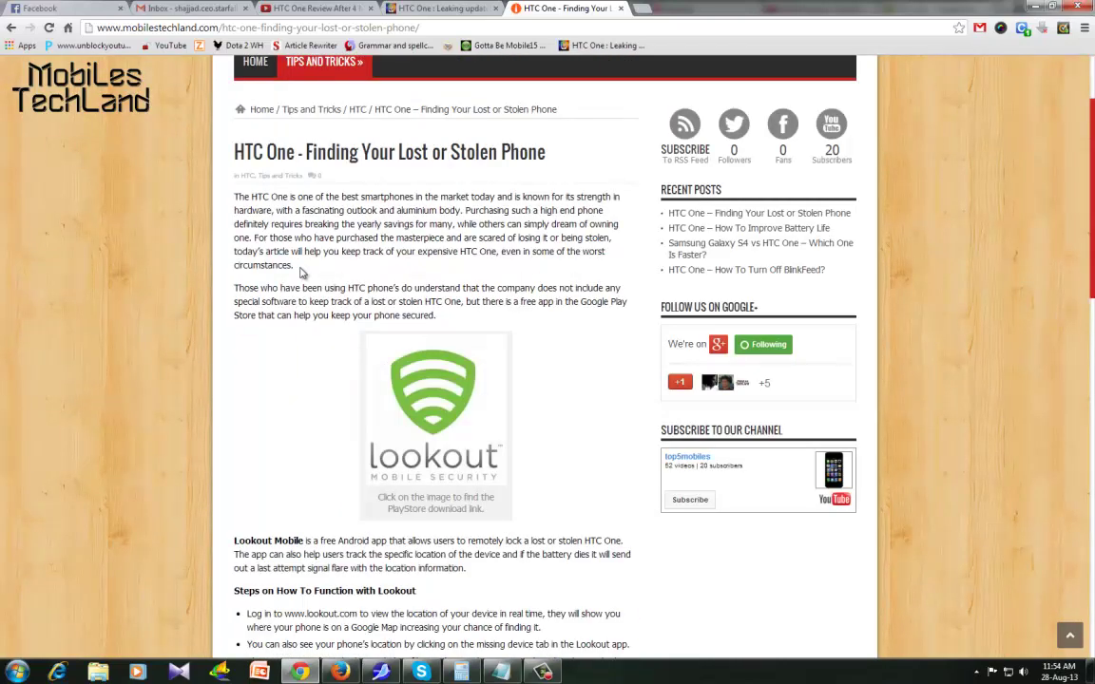
{"action": "scroll", "coordinate": [300, 273], "scroll_direction": "down", "scroll_amount": 5}
{"action": "scroll", "coordinate": [234, 281], "scroll_direction": "up", "scroll_amount": 3}
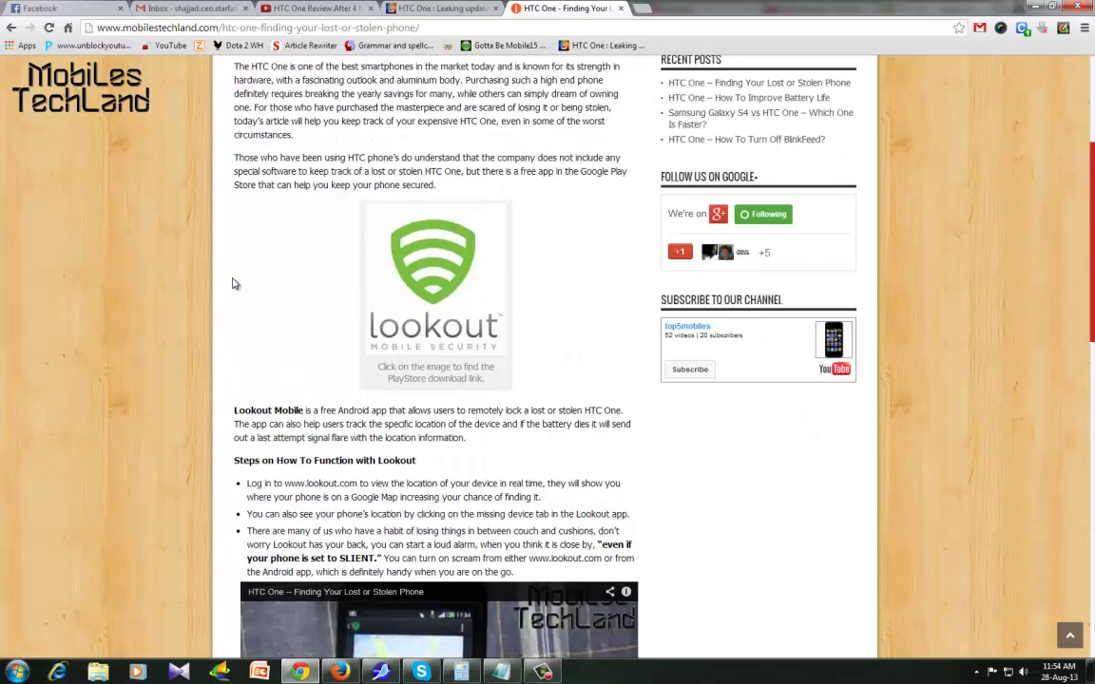
{"action": "scroll", "coordinate": [233, 282], "scroll_direction": "down", "scroll_amount": 3}
{"action": "scroll", "coordinate": [233, 283], "scroll_direction": "down", "scroll_amount": 4}
{"action": "scroll", "coordinate": [191, 278], "scroll_direction": "up", "scroll_amount": 11}
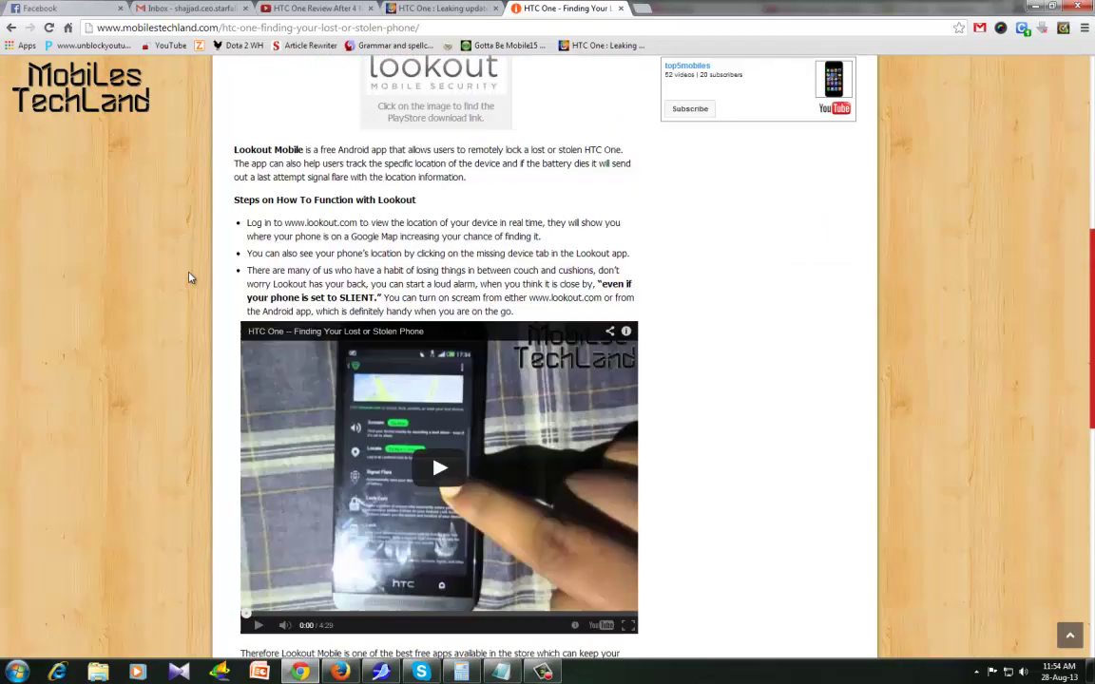
{"action": "scroll", "coordinate": [188, 280], "scroll_direction": "down", "scroll_amount": 1}
{"action": "scroll", "coordinate": [187, 283], "scroll_direction": "up", "scroll_amount": 1}
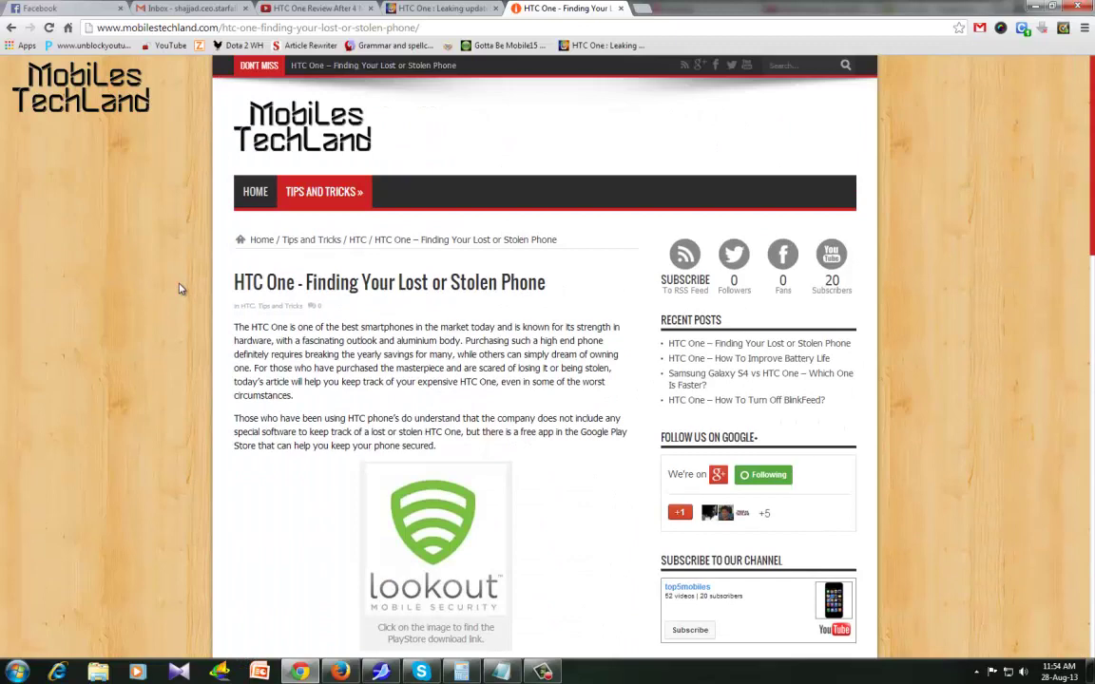
{"action": "key", "text": "ctrl+t"}
{"action": "type", "text": "www."}
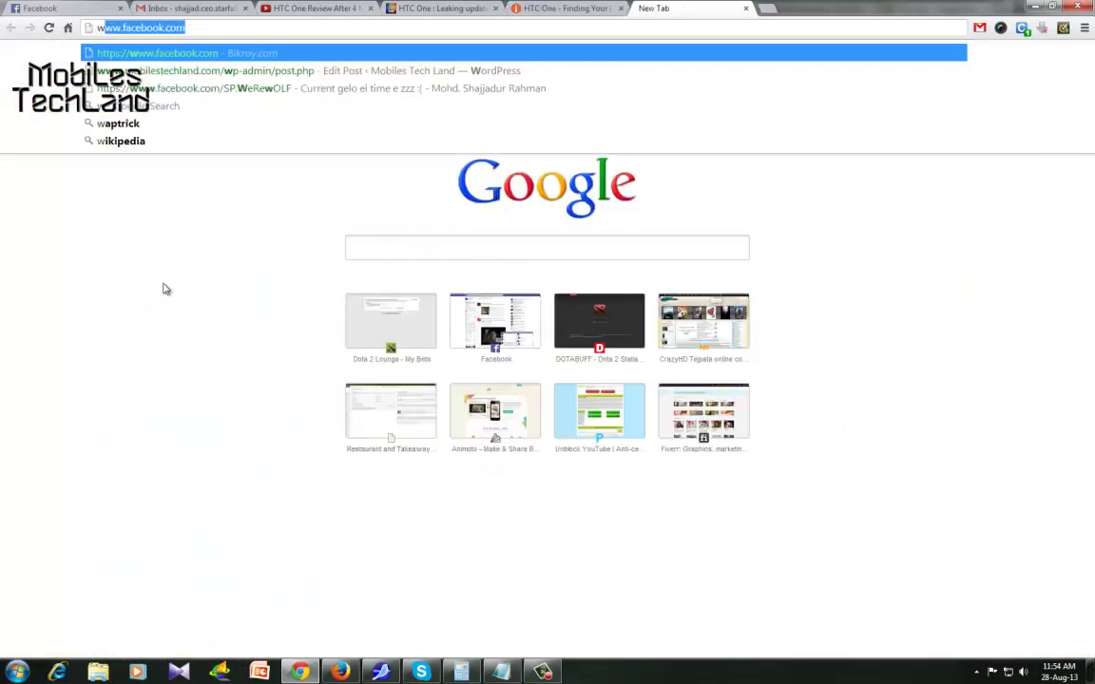
{"action": "type", "text": "loo"}
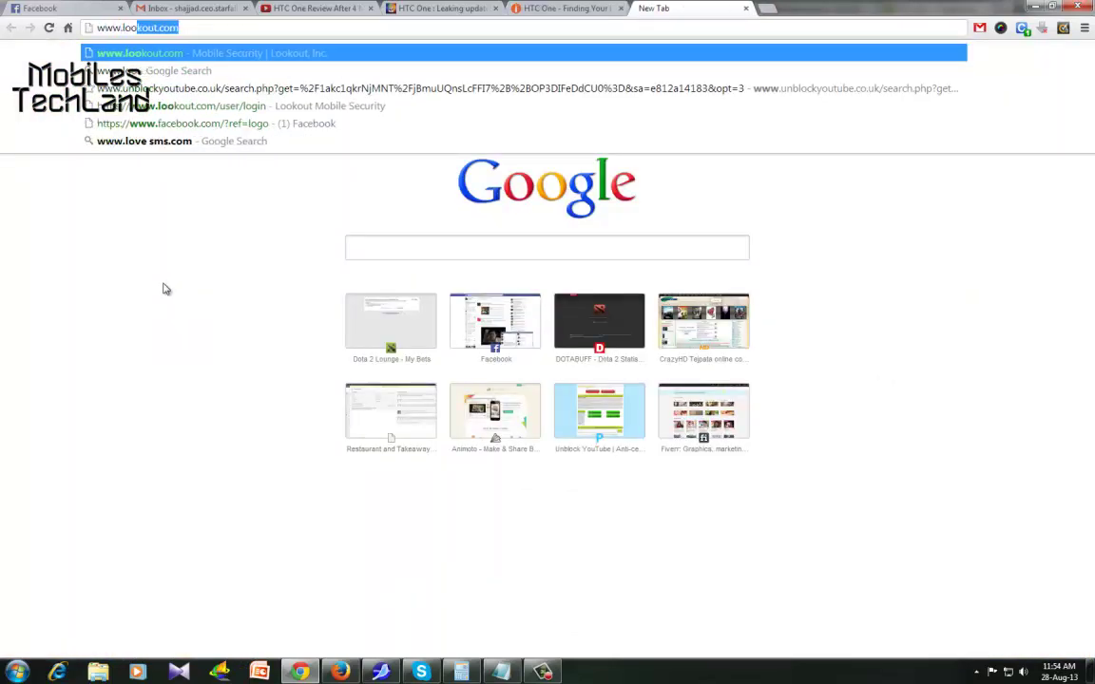
{"action": "key", "text": "Return"}
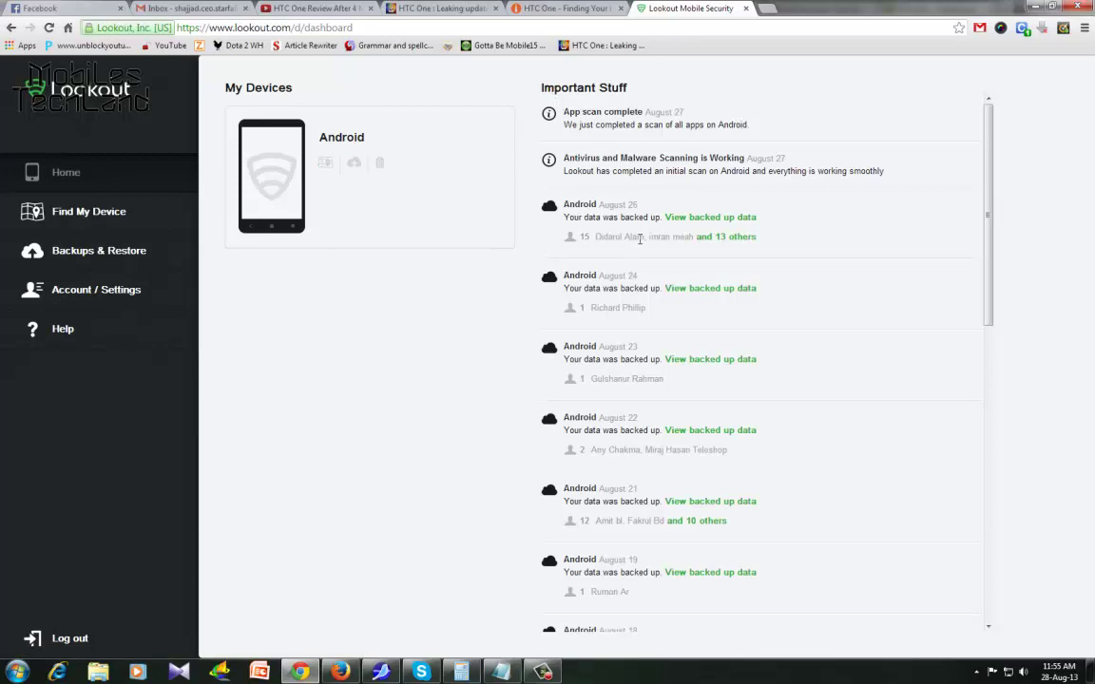
{"action": "scroll", "coordinate": [579, 124], "scroll_direction": "down", "scroll_amount": 2}
{"action": "scroll", "coordinate": [619, 205], "scroll_direction": "up", "scroll_amount": 2}
{"action": "scroll", "coordinate": [879, 390], "scroll_direction": "down", "scroll_amount": 3}
{"action": "scroll", "coordinate": [893, 408], "scroll_direction": "up", "scroll_amount": 3}
{"action": "scroll", "coordinate": [912, 190], "scroll_direction": "down", "scroll_amount": 1}
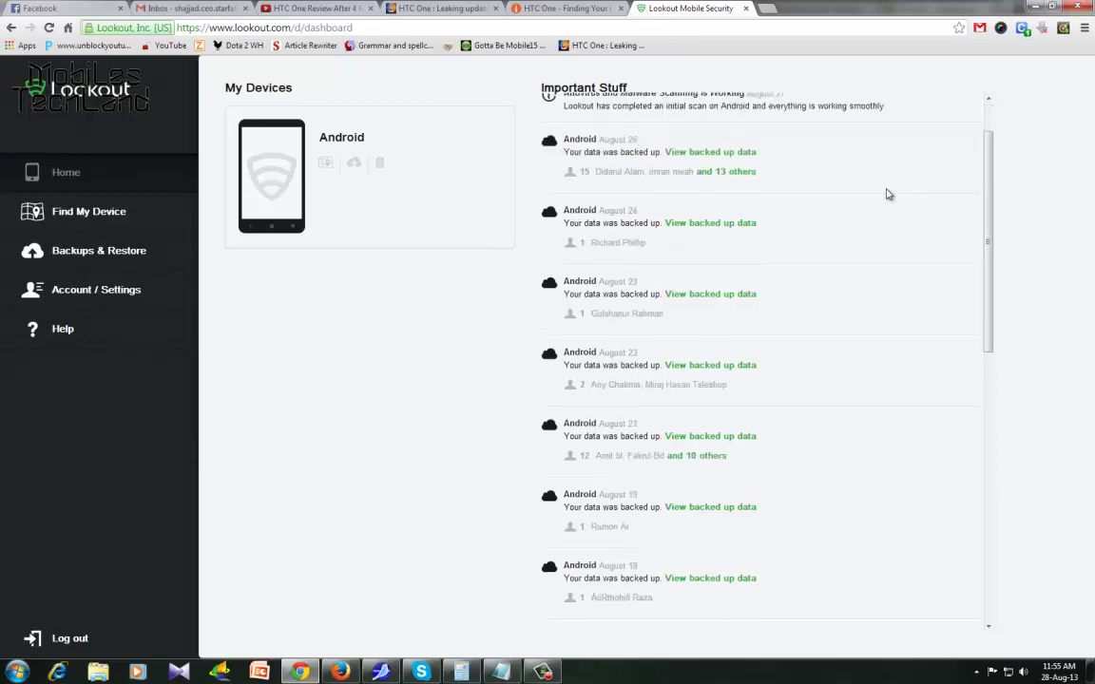
{"action": "scroll", "coordinate": [737, 152], "scroll_direction": "down", "scroll_amount": 5}
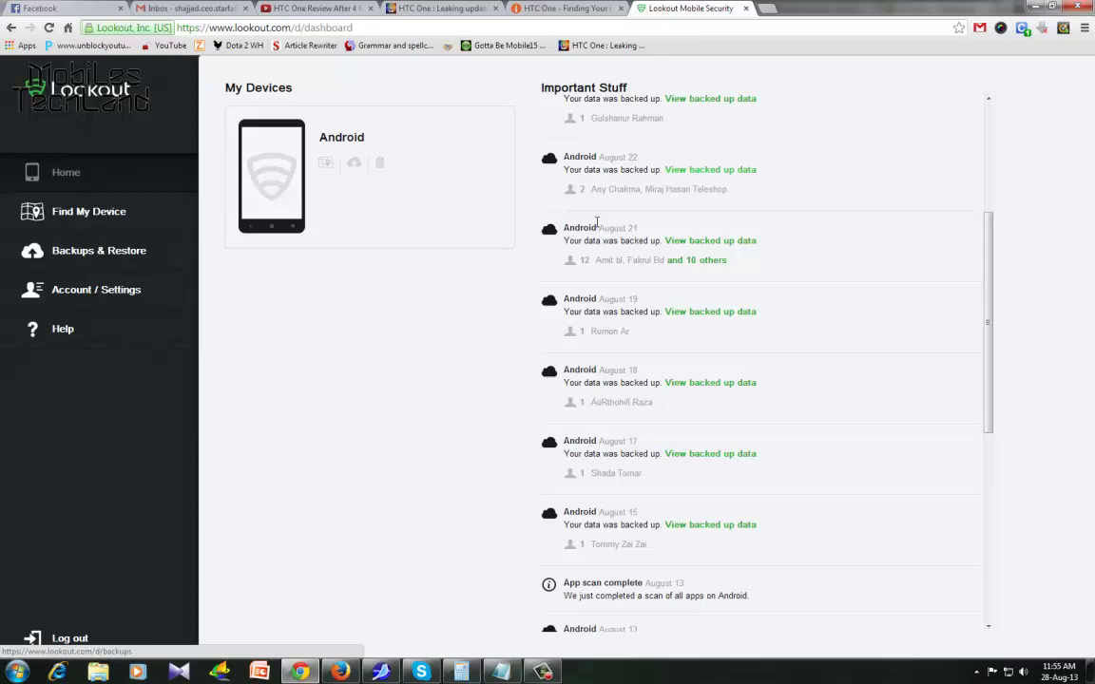
{"action": "scroll", "coordinate": [703, 243], "scroll_direction": "down", "scroll_amount": 5}
{"action": "scroll", "coordinate": [742, 237], "scroll_direction": "up", "scroll_amount": 10}
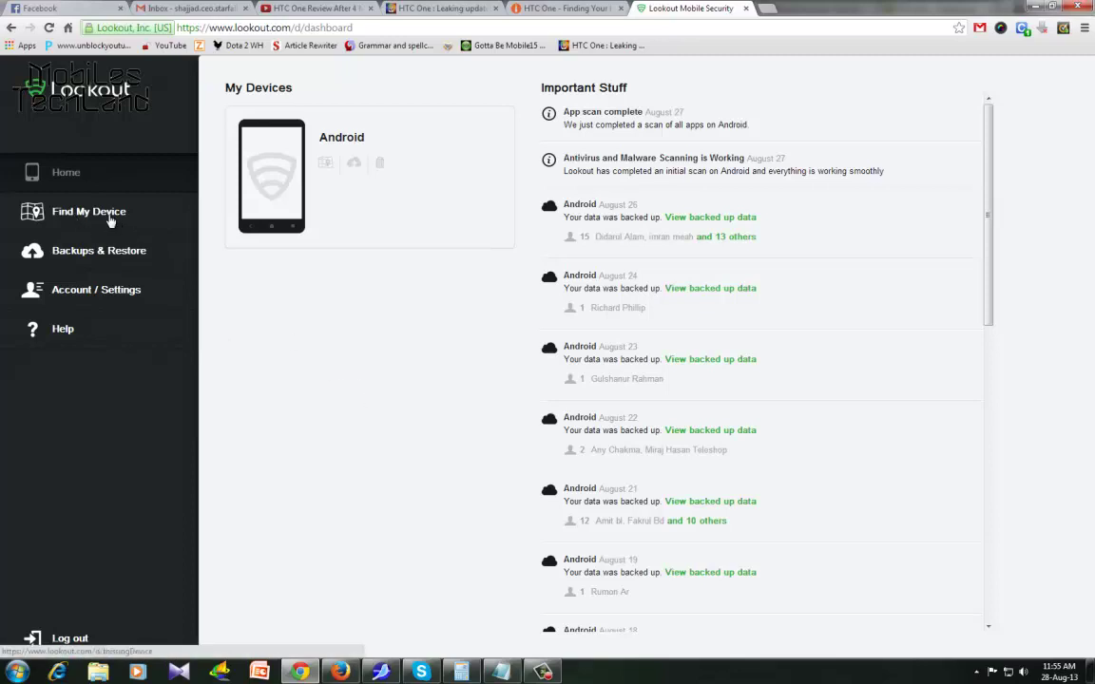
Start Find My Device for the Android phone, then view Backups & Restore and clear the stray selection
{"action": "left_click", "coordinate": [111, 213]}
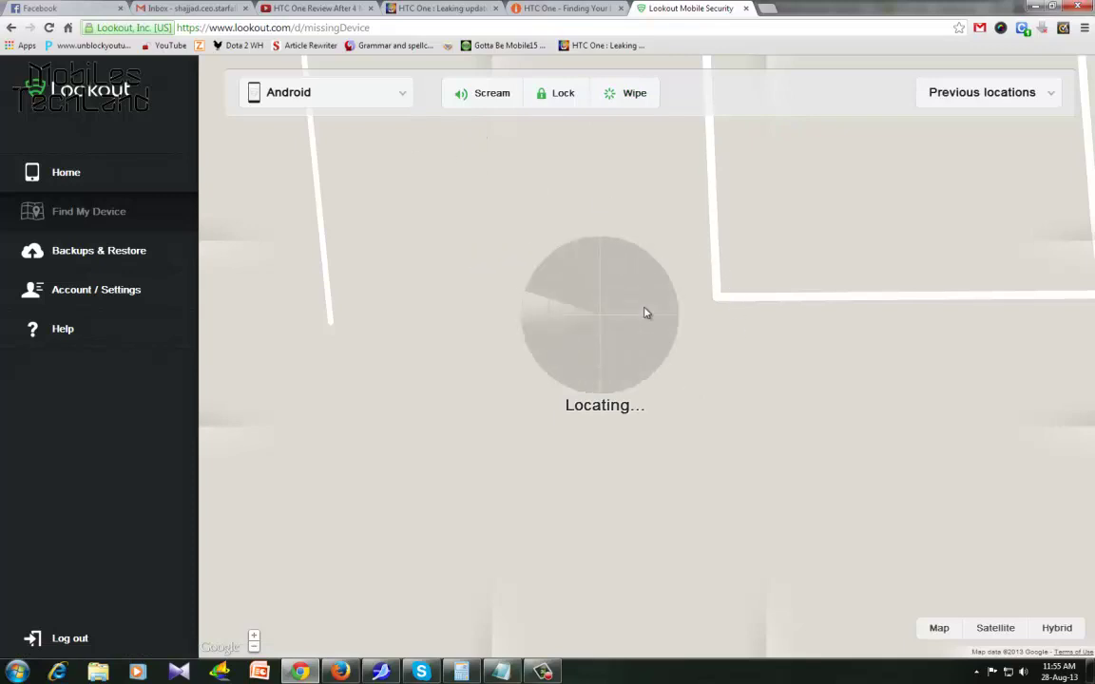
{"action": "left_click", "coordinate": [86, 263]}
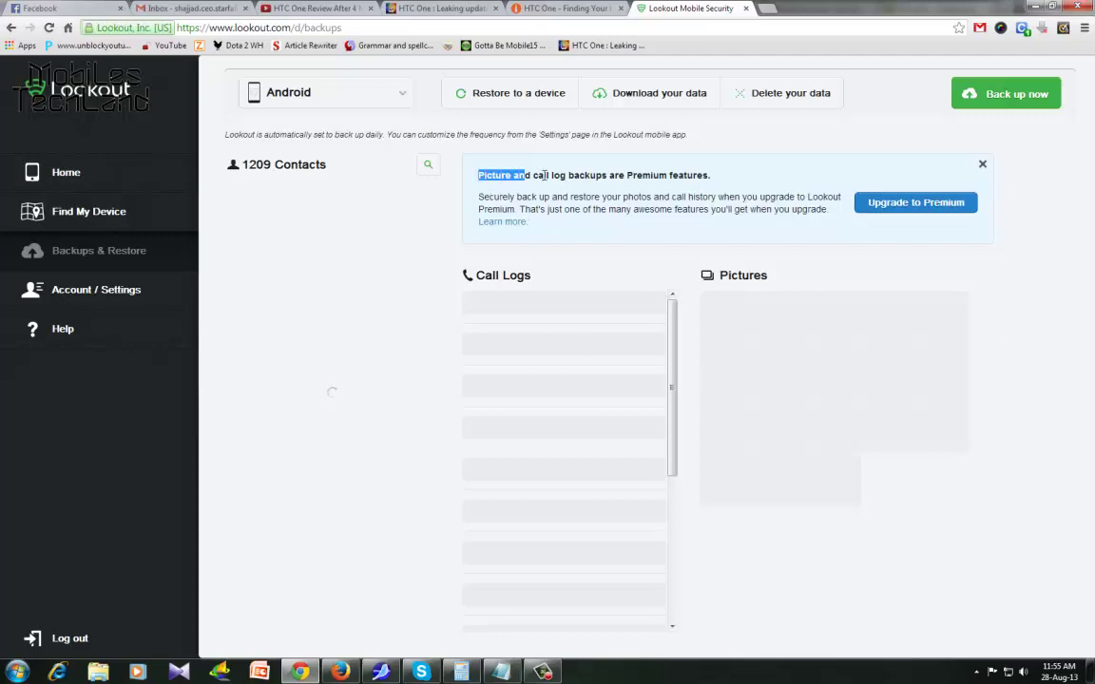
{"action": "left_click", "coordinate": [247, 336]}
Go through the dashboard sections and open the Find My Device map
{"action": "left_click", "coordinate": [90, 291]}
{"action": "left_click", "coordinate": [93, 252]}
{"action": "left_click", "coordinate": [96, 231]}
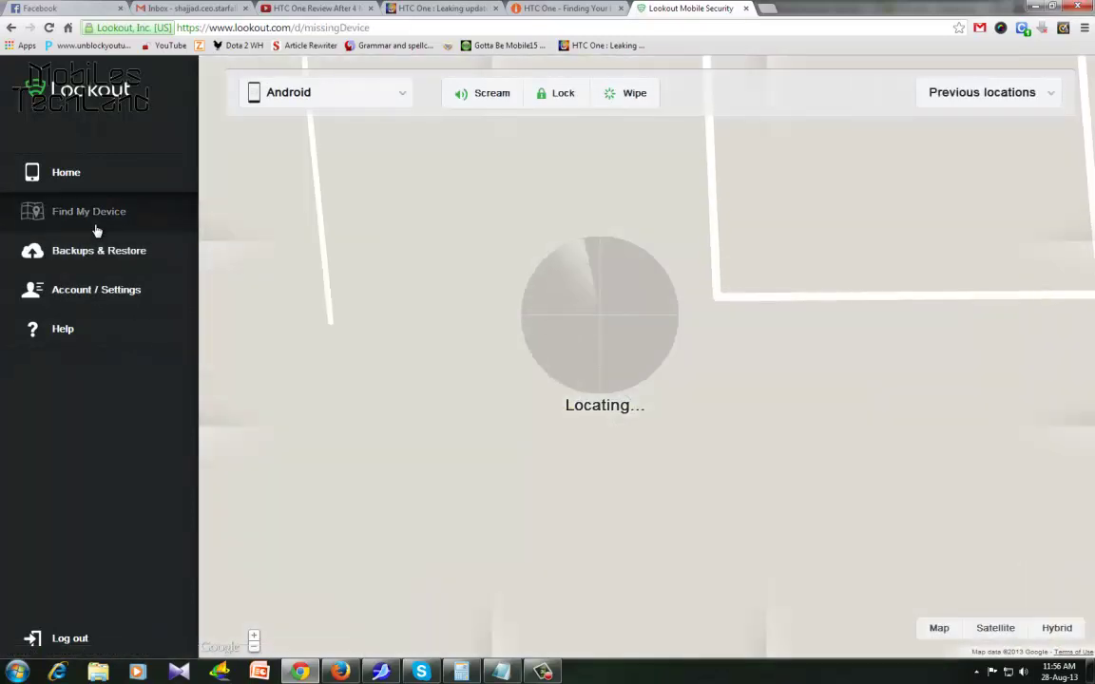
Open the Scream options, read the siren explanation, and request the phone's alarm
{"action": "left_click", "coordinate": [492, 97]}
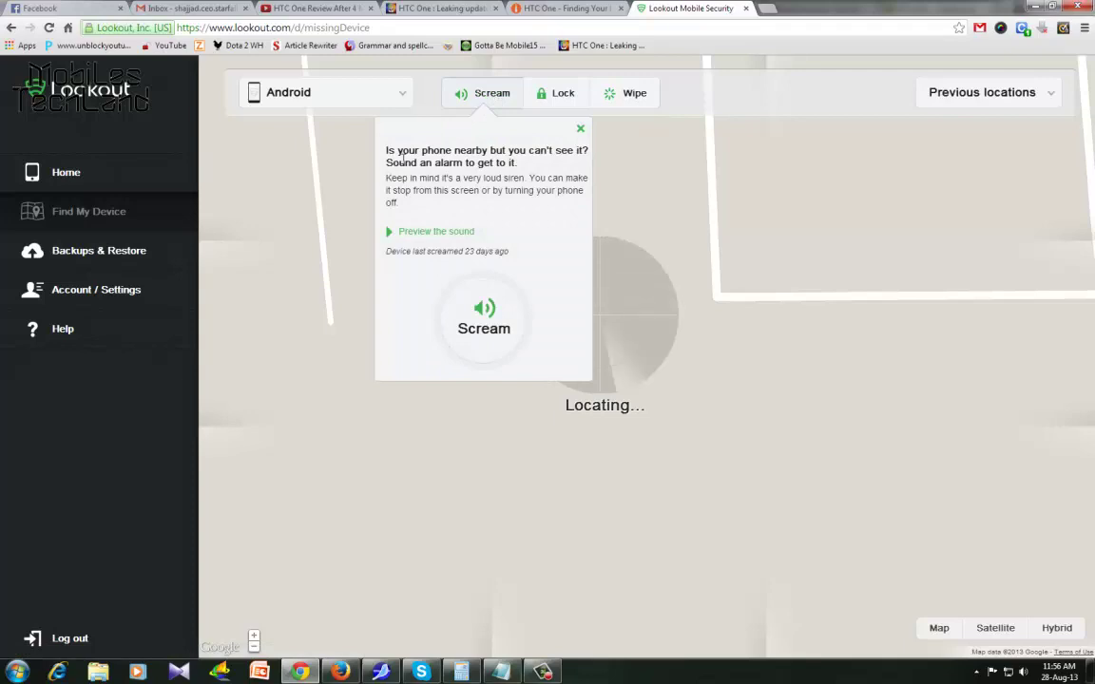
{"action": "left_click_drag", "start_coordinate": [387, 149], "coordinate": [519, 225]}
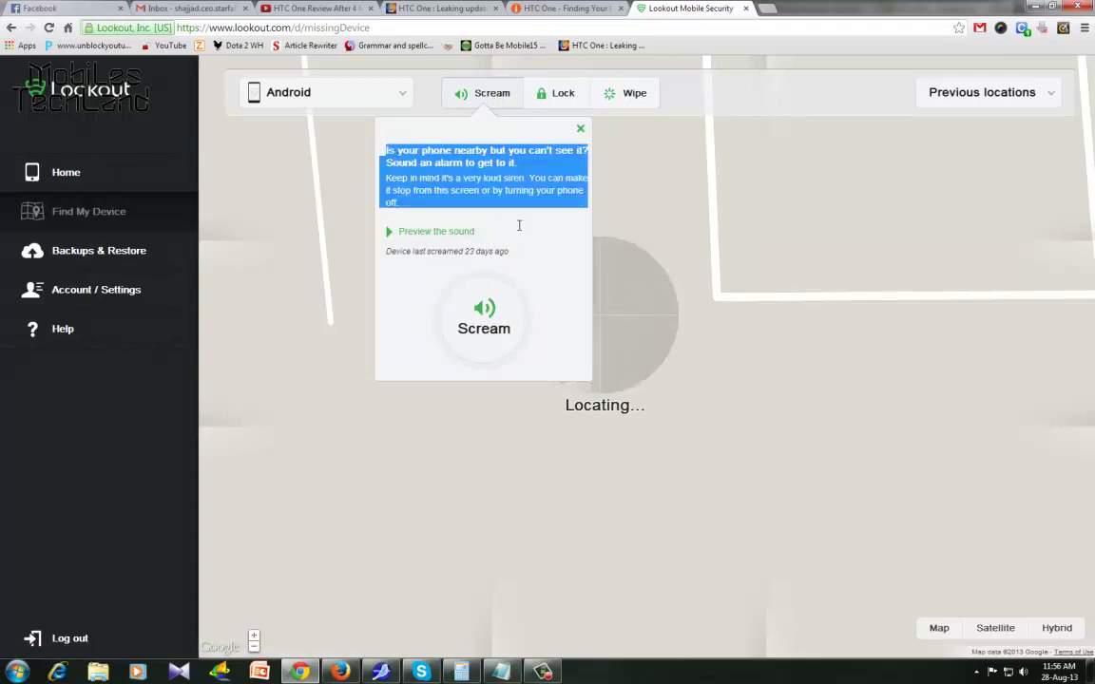
{"action": "left_click", "coordinate": [545, 215]}
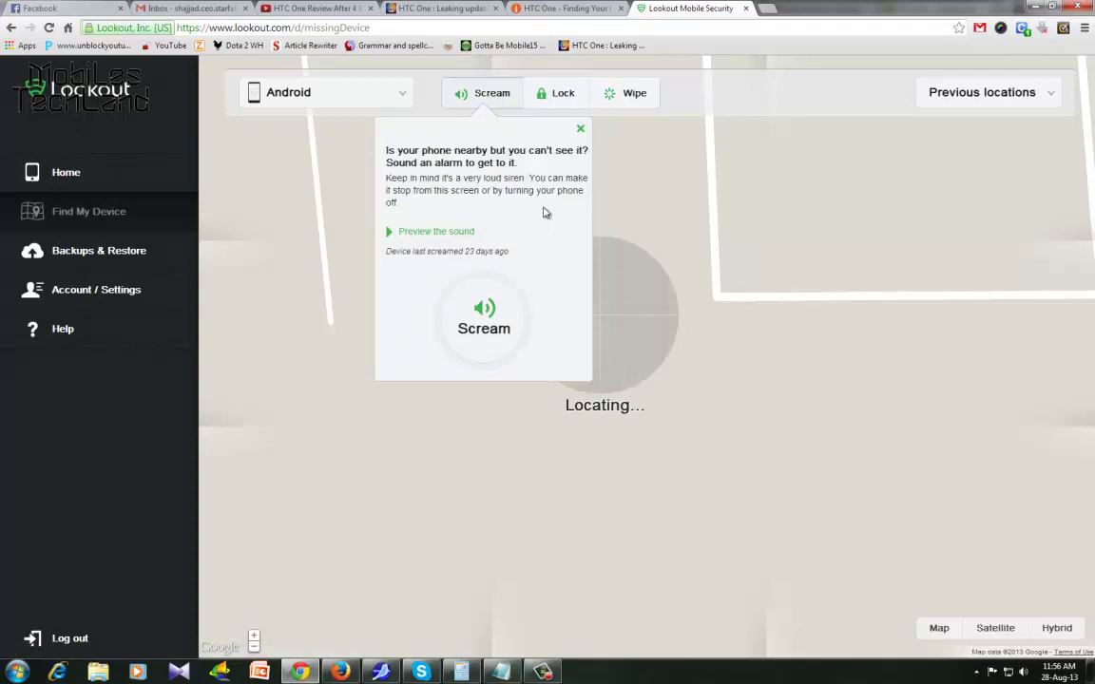
{"action": "left_click_drag", "start_coordinate": [545, 213], "coordinate": [503, 218]}
{"action": "left_click", "coordinate": [487, 323]}
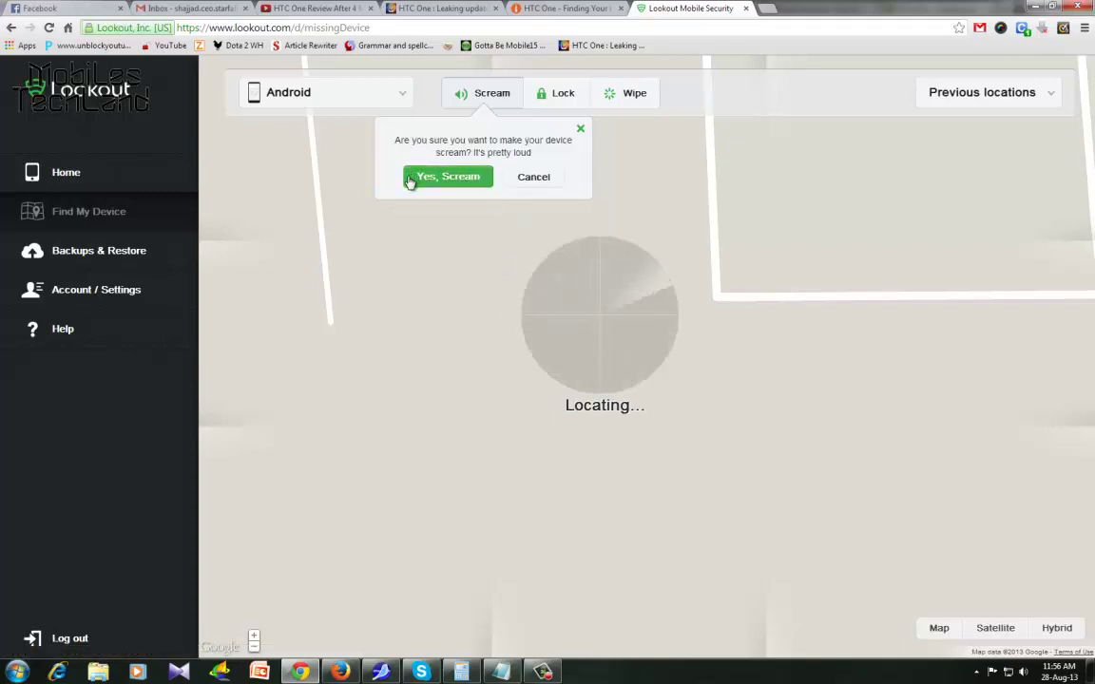
Confirm with 'Yes, Scream' so the alarm request starts connecting to the phone
{"action": "left_click", "coordinate": [443, 180]}
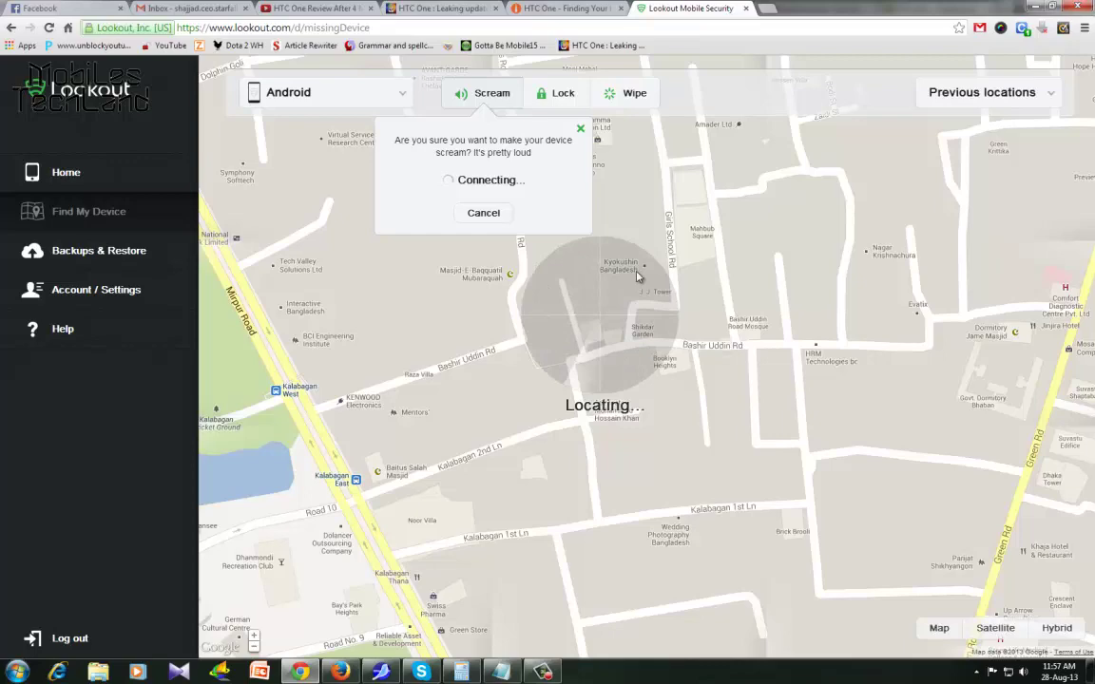
In the Gmail tab, open Lookout's located-your-missing-device email and scroll to its locate link
{"action": "left_click", "coordinate": [191, 8]}
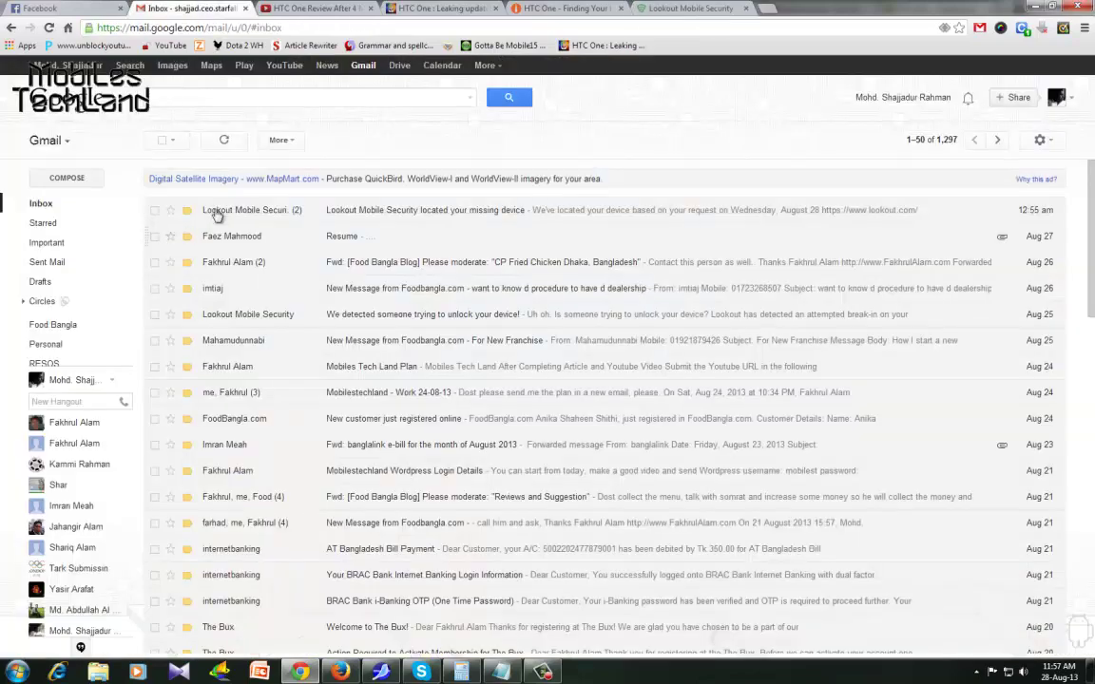
{"action": "left_click", "coordinate": [297, 211]}
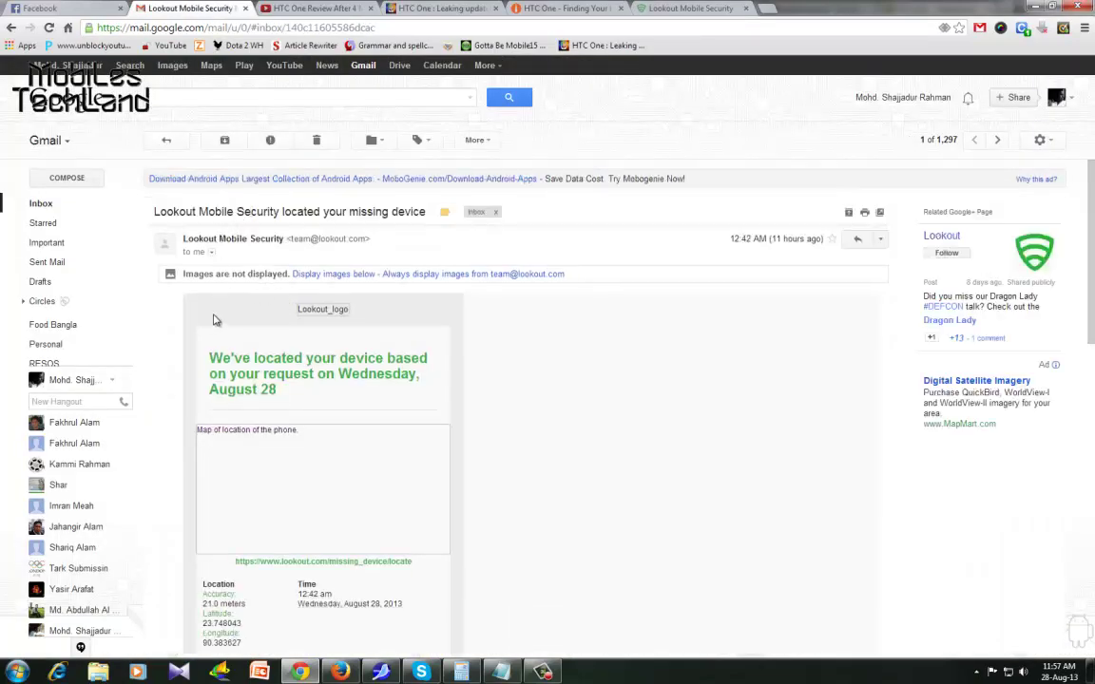
{"action": "scroll", "coordinate": [215, 321], "scroll_direction": "down", "scroll_amount": 1}
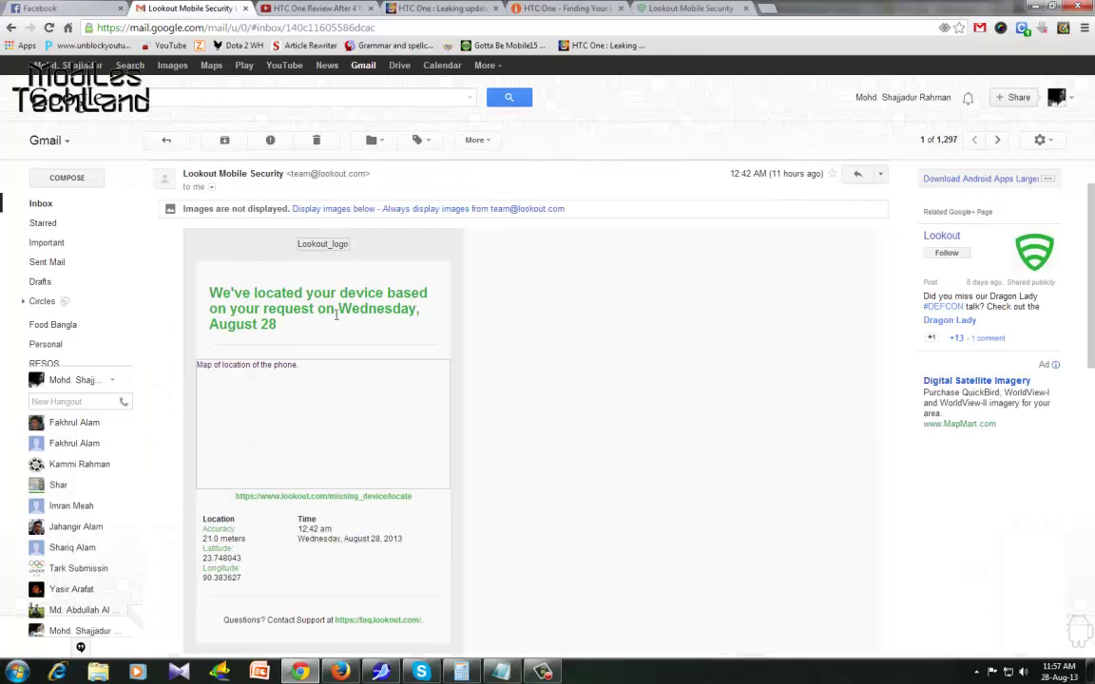
{"action": "scroll", "coordinate": [246, 294], "scroll_direction": "down", "scroll_amount": 3}
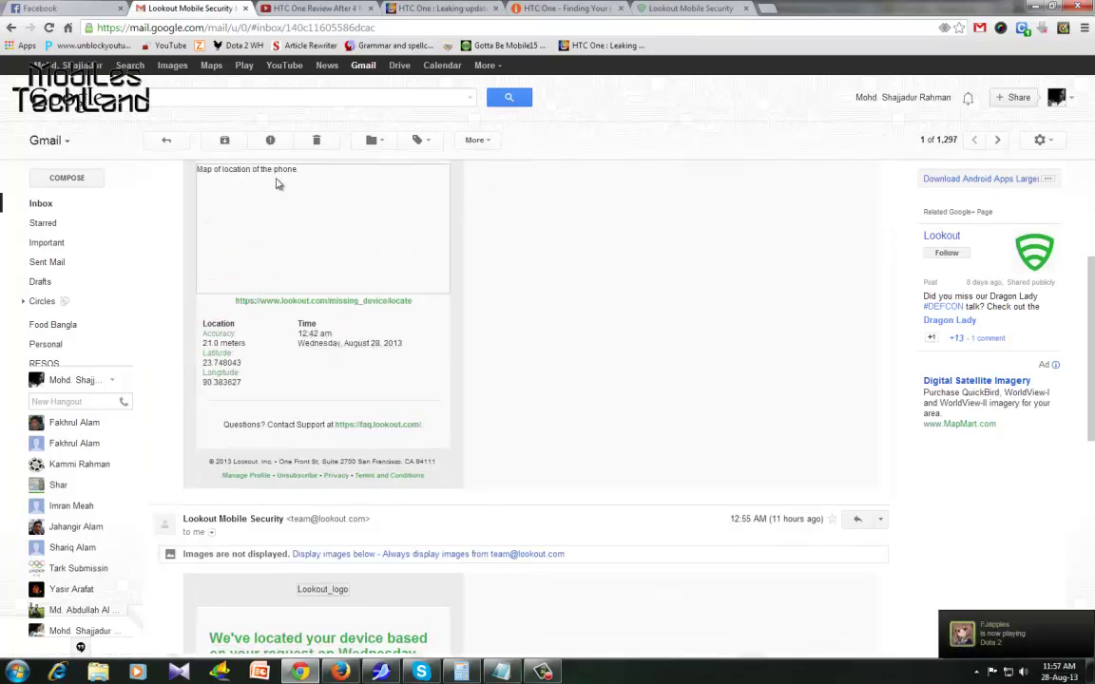
{"action": "left_click", "coordinate": [320, 301]}
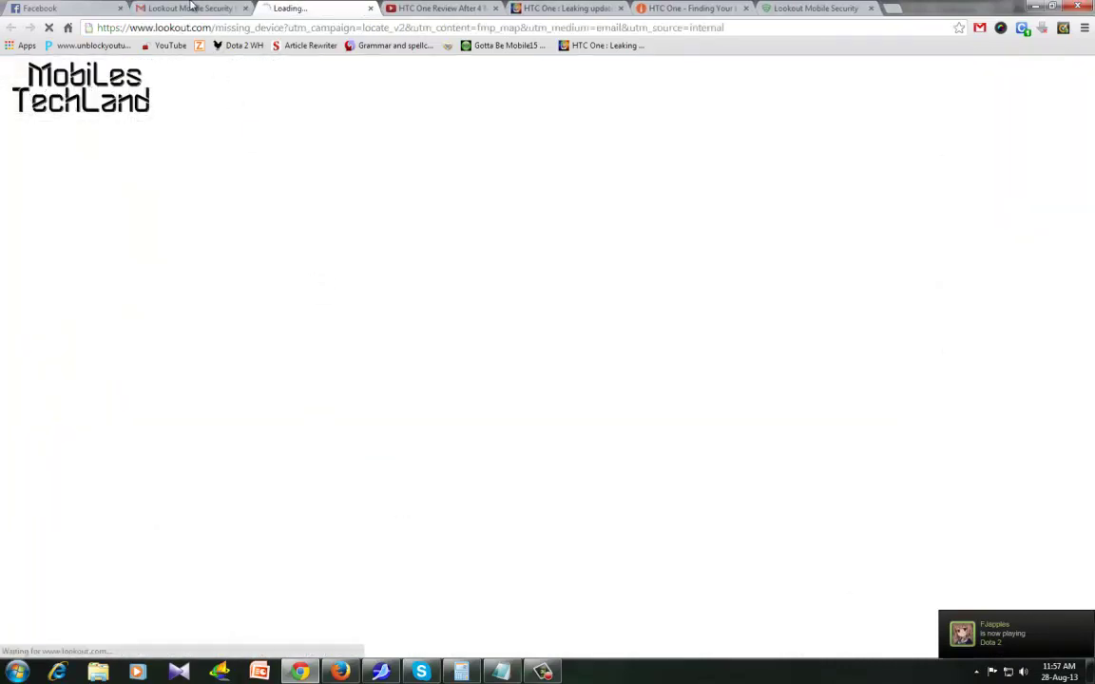
{"action": "key", "text": "ctrl+shift+Tab"}
{"action": "left_click", "coordinate": [288, 7]}
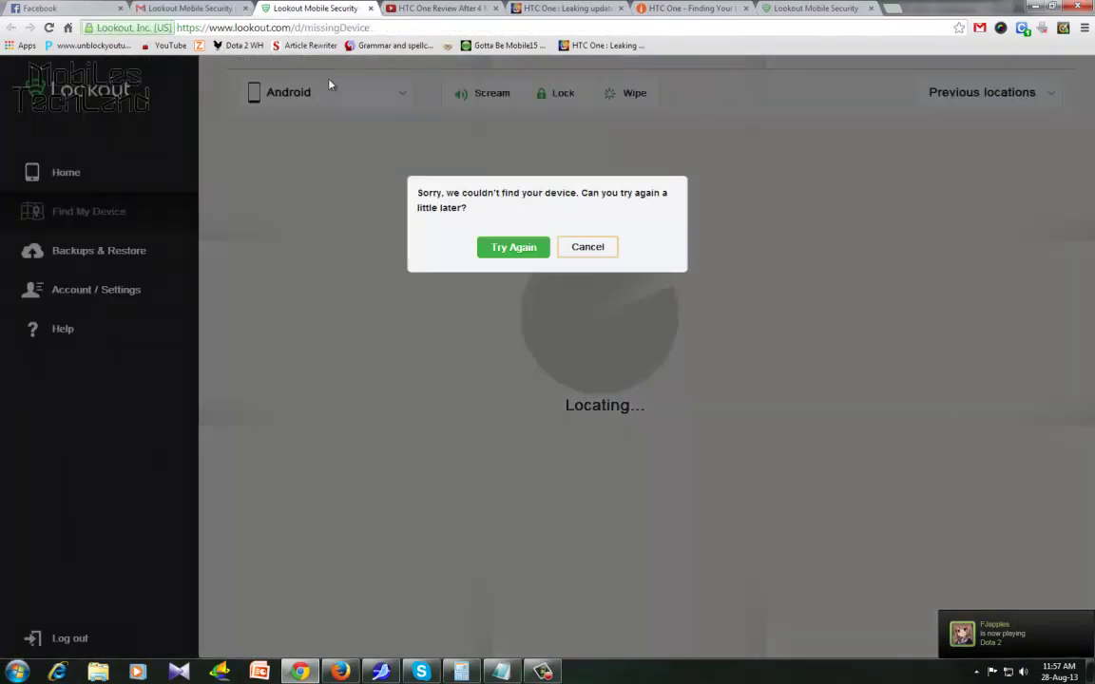
{"action": "left_click", "coordinate": [589, 249]}
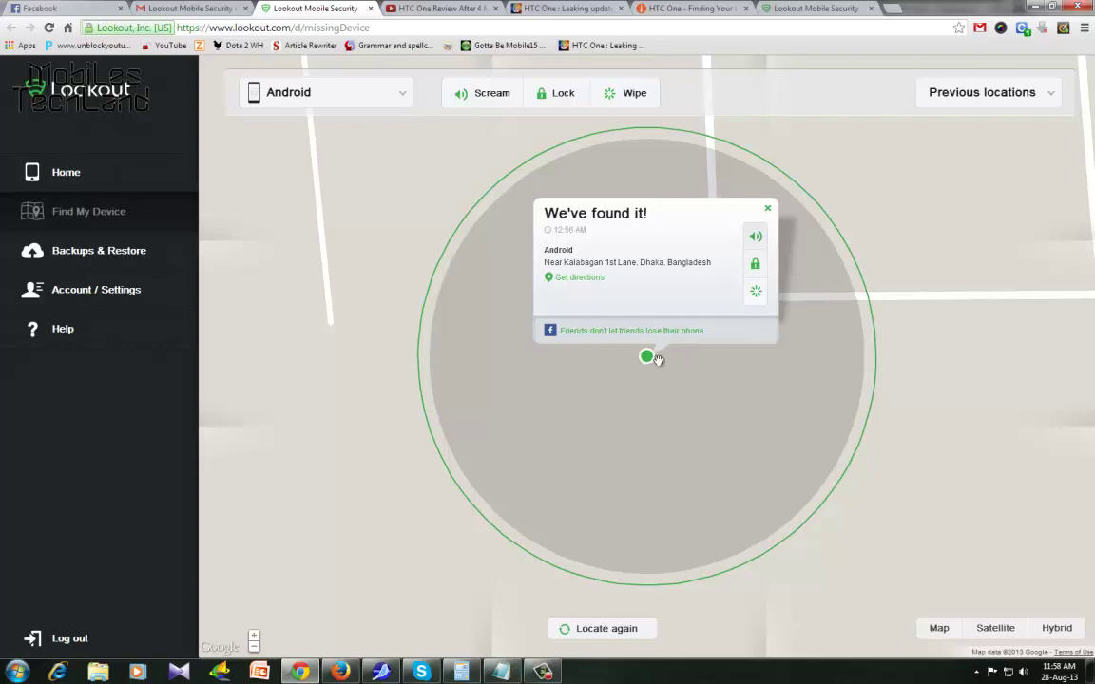
{"action": "left_click", "coordinate": [371, 9]}
Back on the original Lookout tab, cancel the couldn't-find notice and zoom the Kalabagan map in and out
{"action": "left_click", "coordinate": [684, 9]}
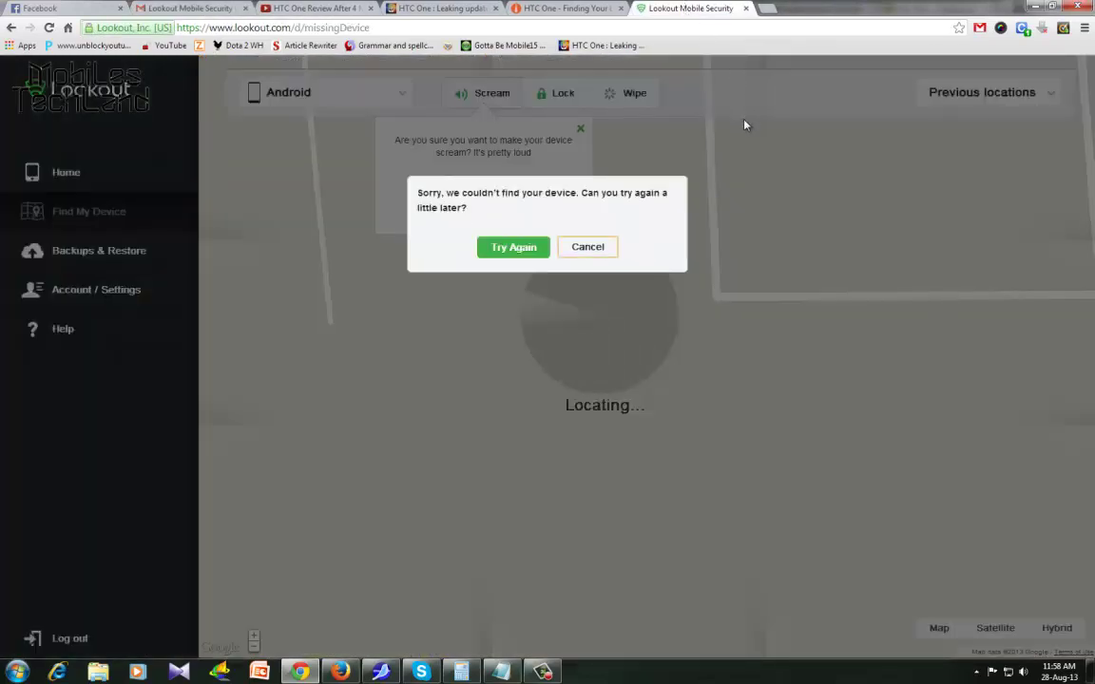
{"action": "left_click", "coordinate": [587, 249]}
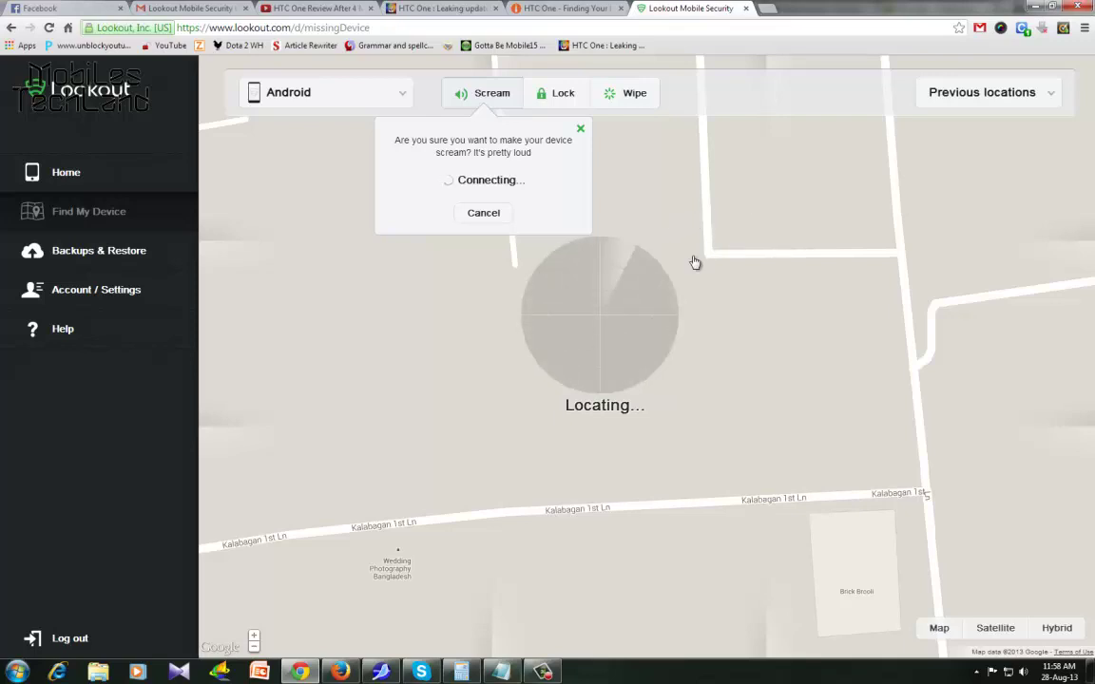
{"action": "scroll", "coordinate": [892, 377], "scroll_direction": "down", "scroll_amount": 1}
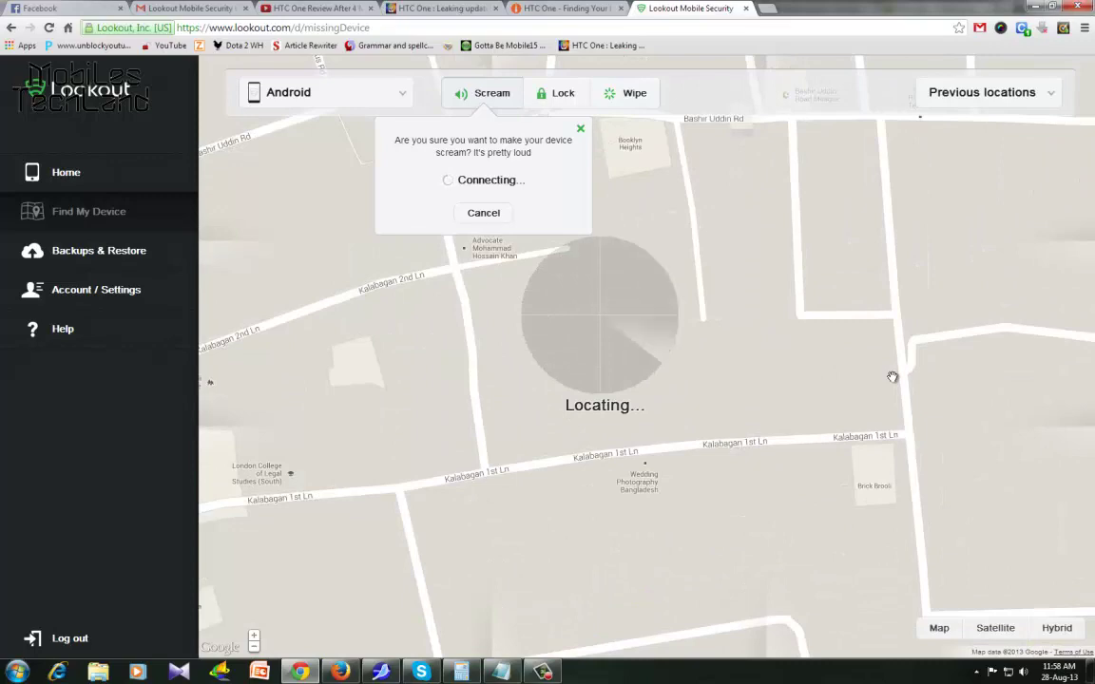
{"action": "scroll", "coordinate": [889, 377], "scroll_direction": "up", "scroll_amount": 2}
{"action": "scroll", "coordinate": [881, 375], "scroll_direction": "down", "scroll_amount": 2}
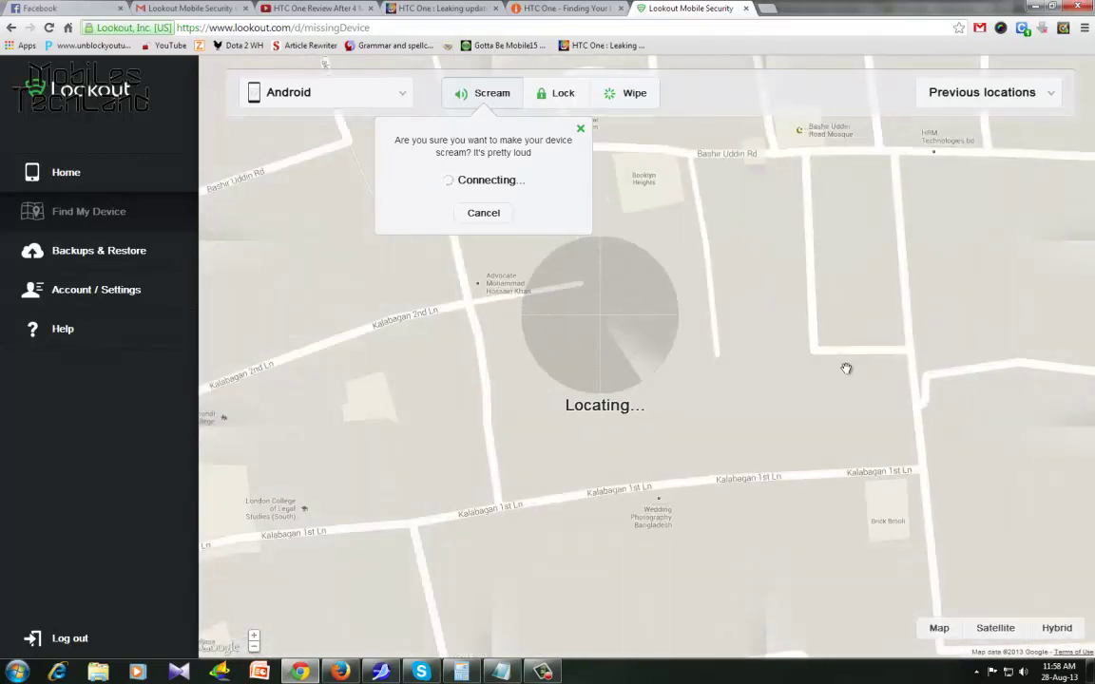
{"action": "scroll", "coordinate": [846, 369], "scroll_direction": "up", "scroll_amount": 1}
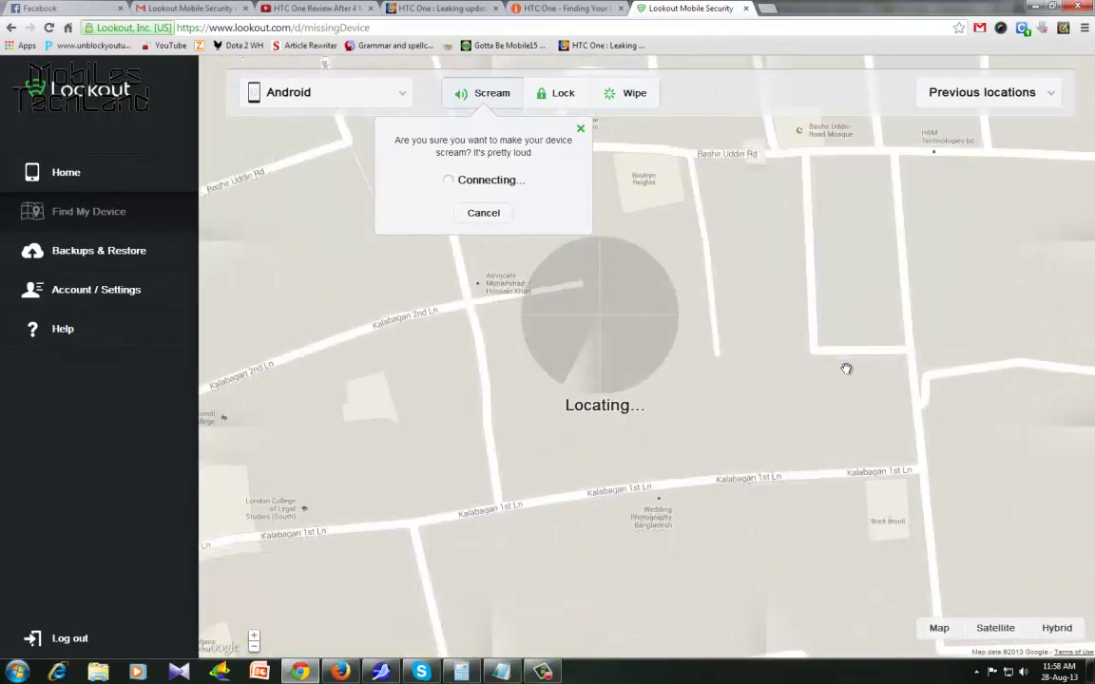